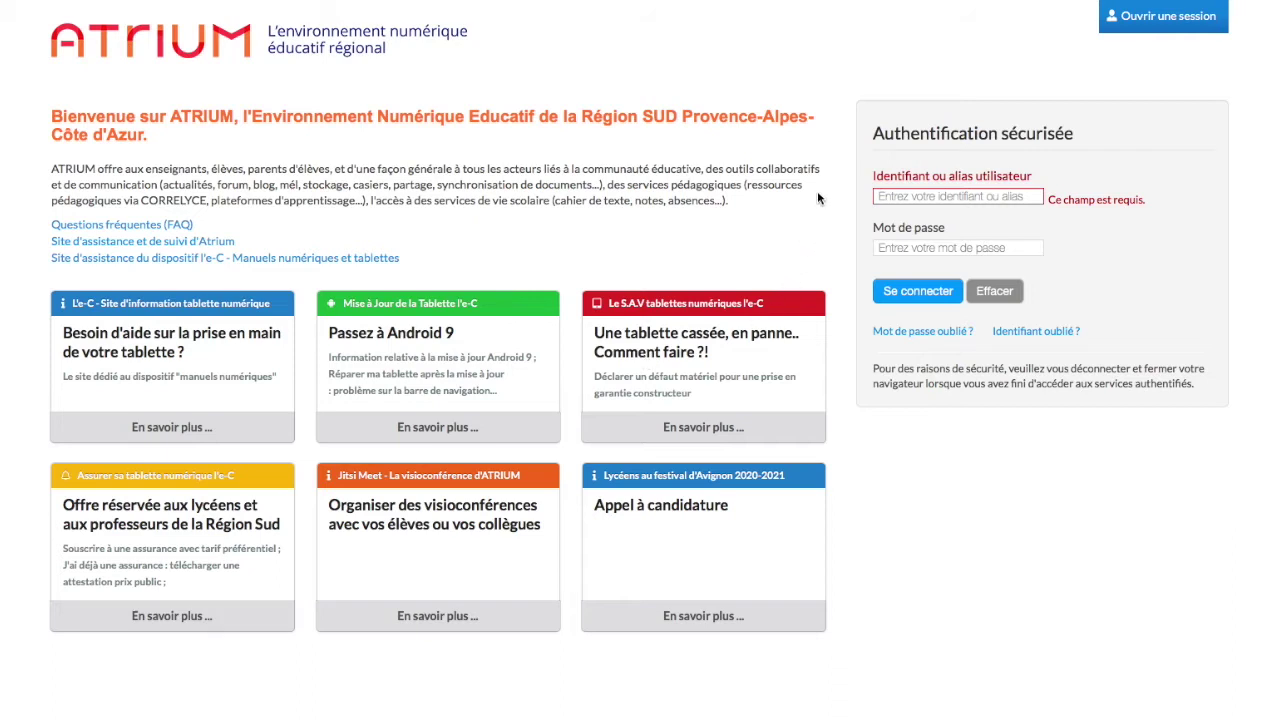
Sign in to the ATRIUM portal with the saved account's username and password
left_click(897, 196)
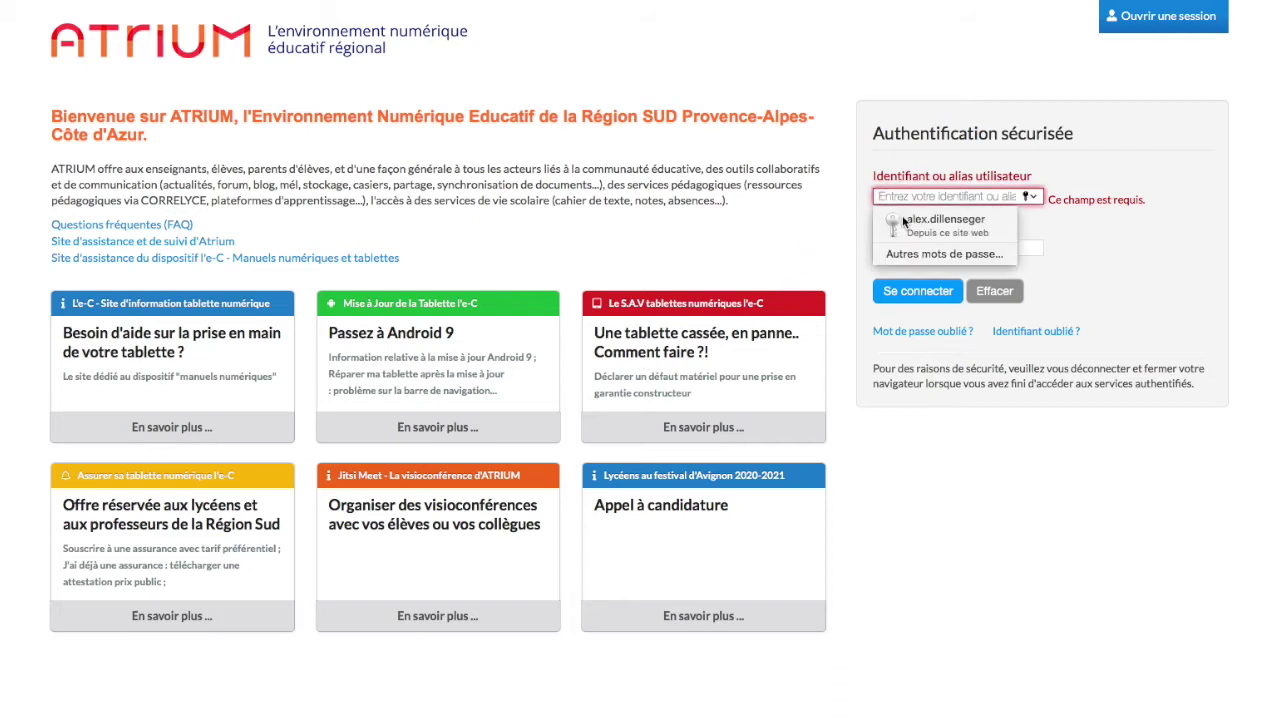
left_click(920, 224)
left_click(912, 290)
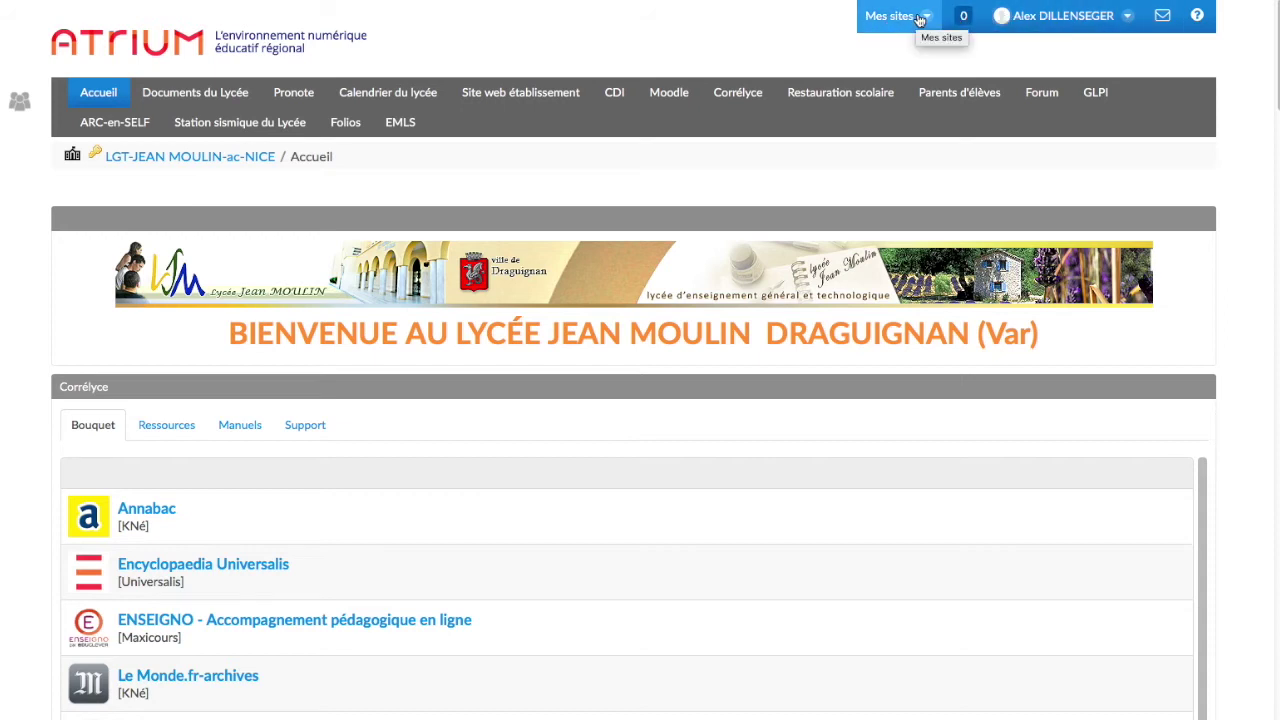
Go to the personal site Mon espace and open its Documents page
left_click(928, 20)
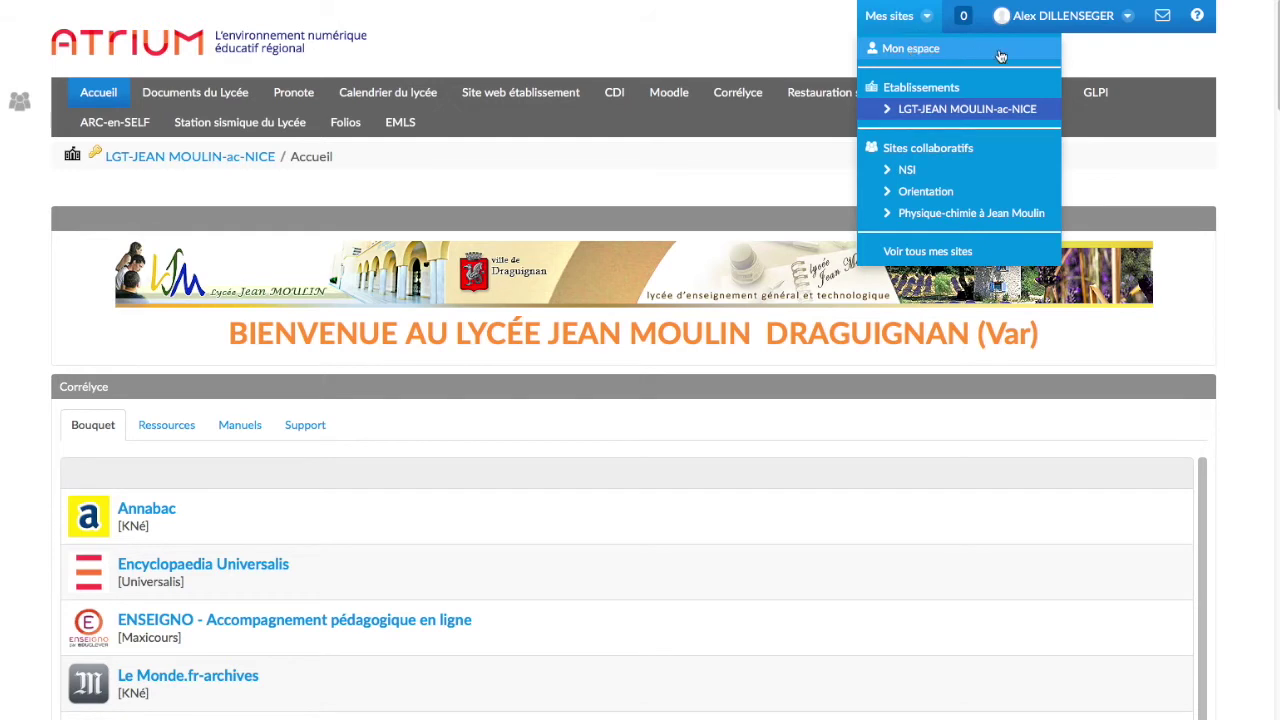
left_click(910, 49)
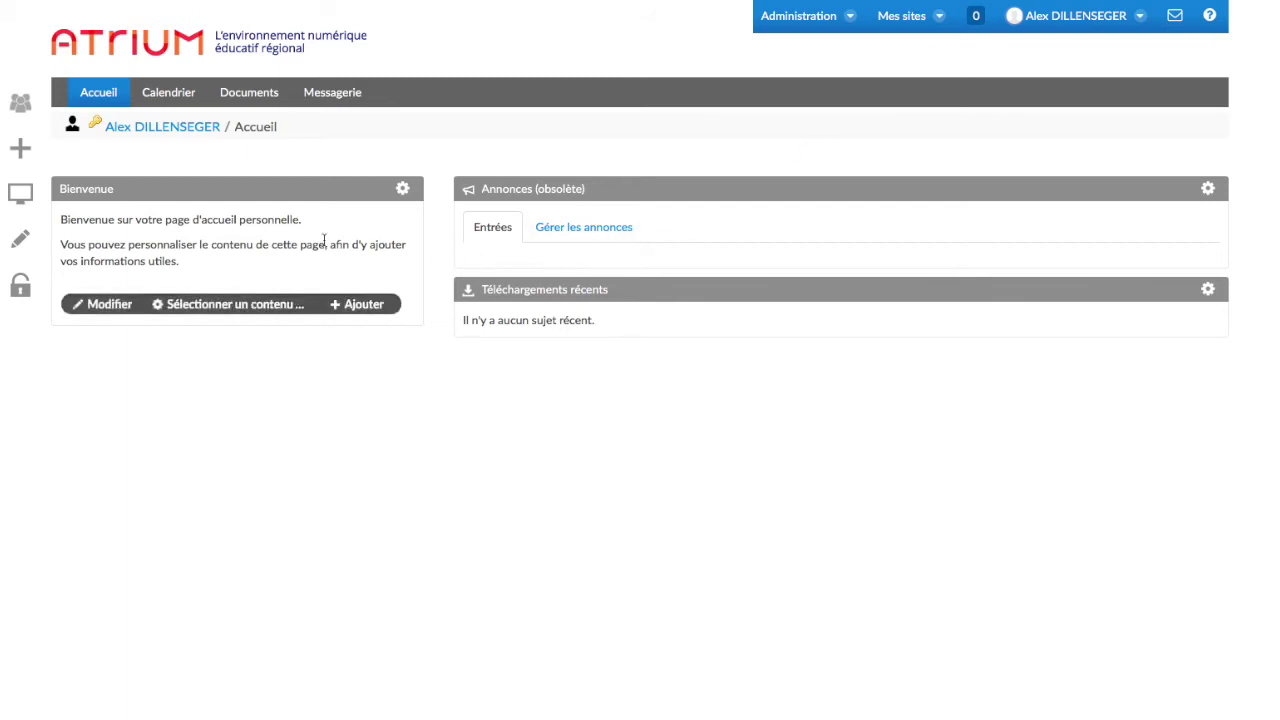
left_click(263, 92)
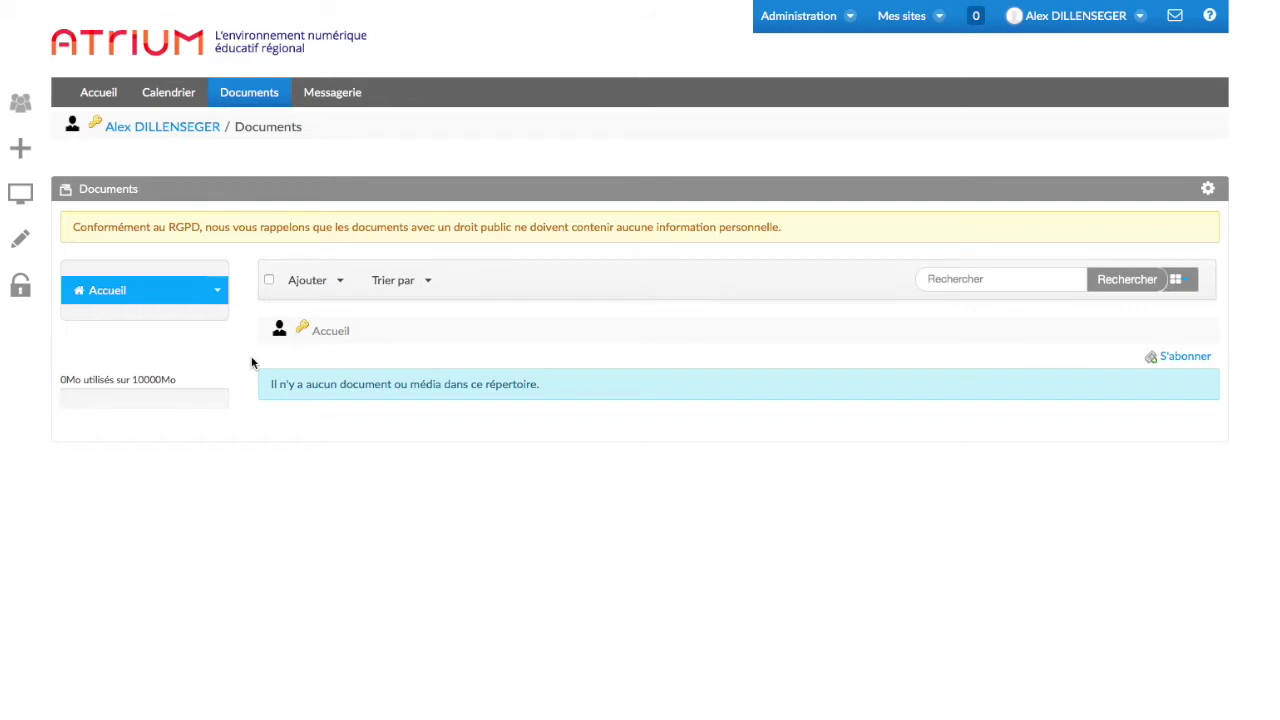
Start adding a single document and choose Internet-FicheElève.pdf from the Bureau folder as its file
left_click(317, 287)
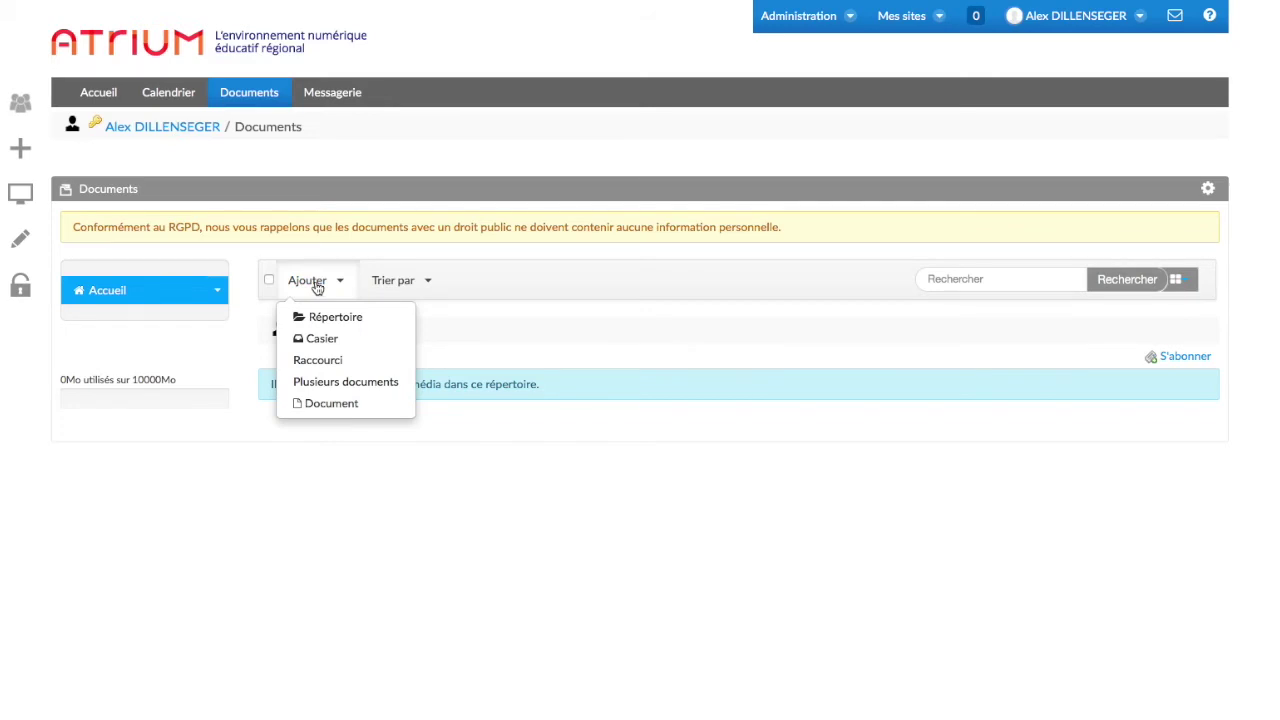
left_click(363, 405)
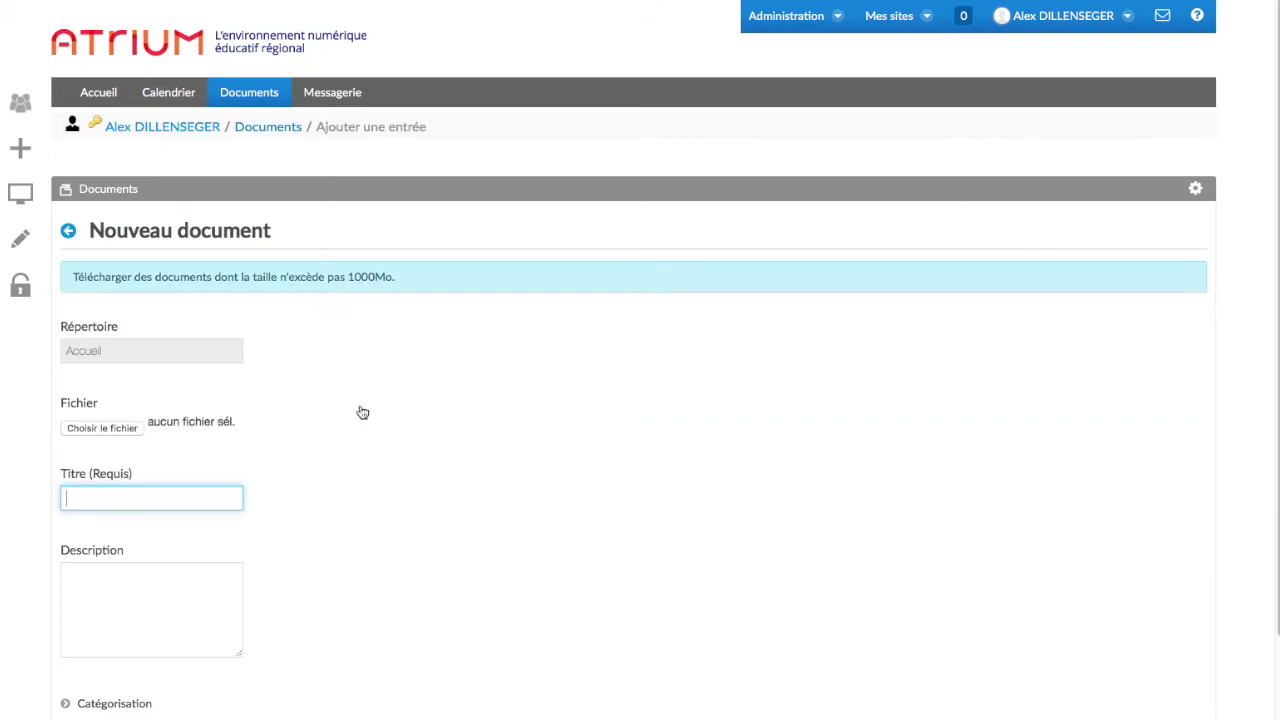
left_click(106, 429)
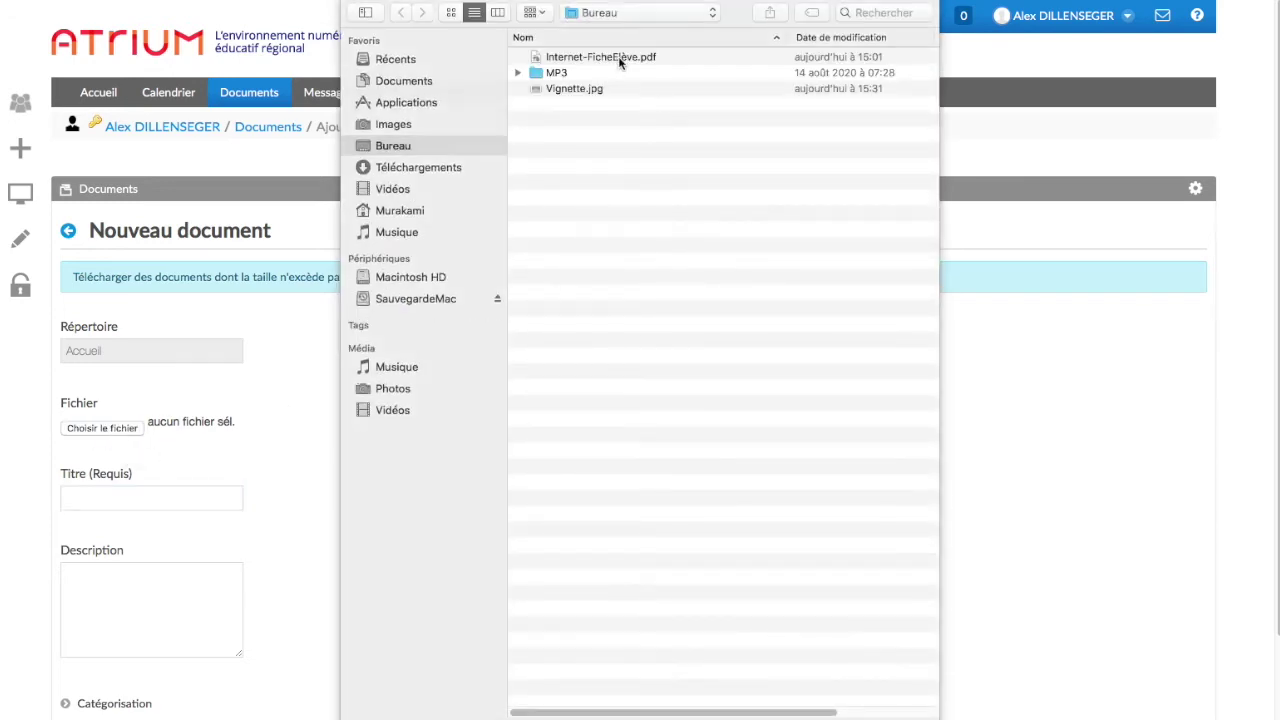
left_click(620, 60)
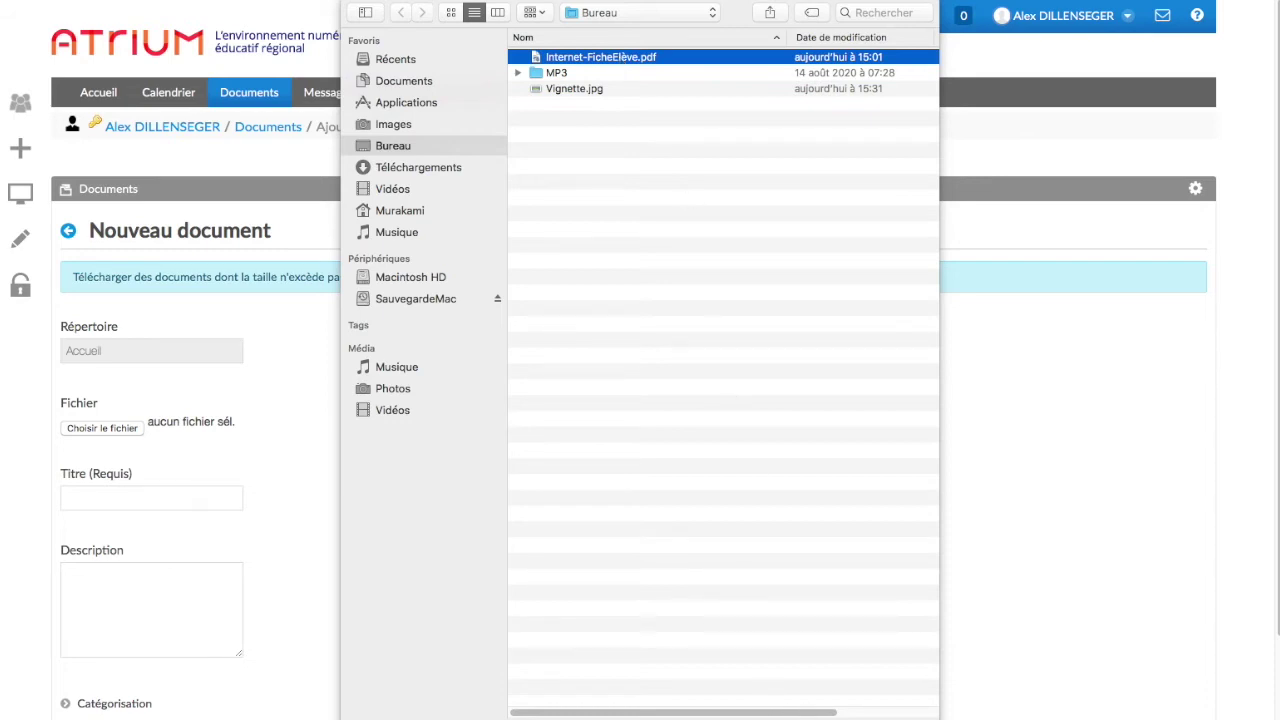
key("Return")
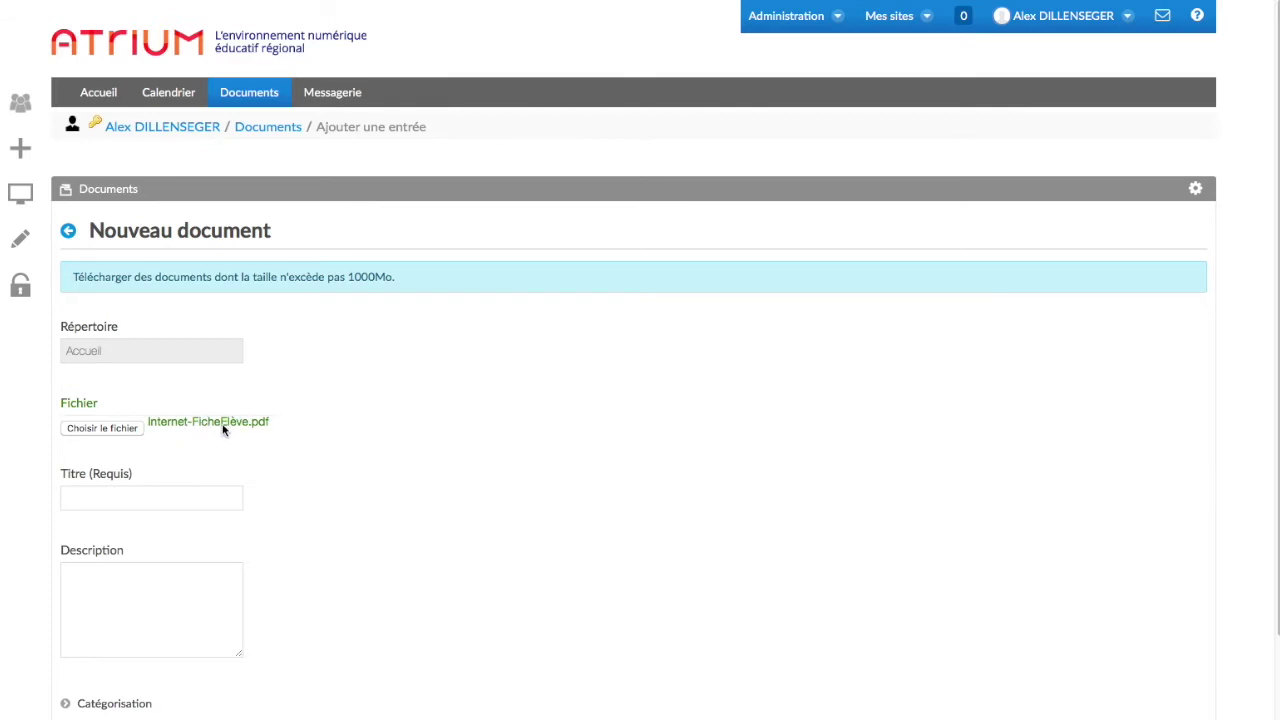
Title the document "Fiche de cours", describe it as "Chapitre 1 : Internet", and publish it
left_click(102, 496)
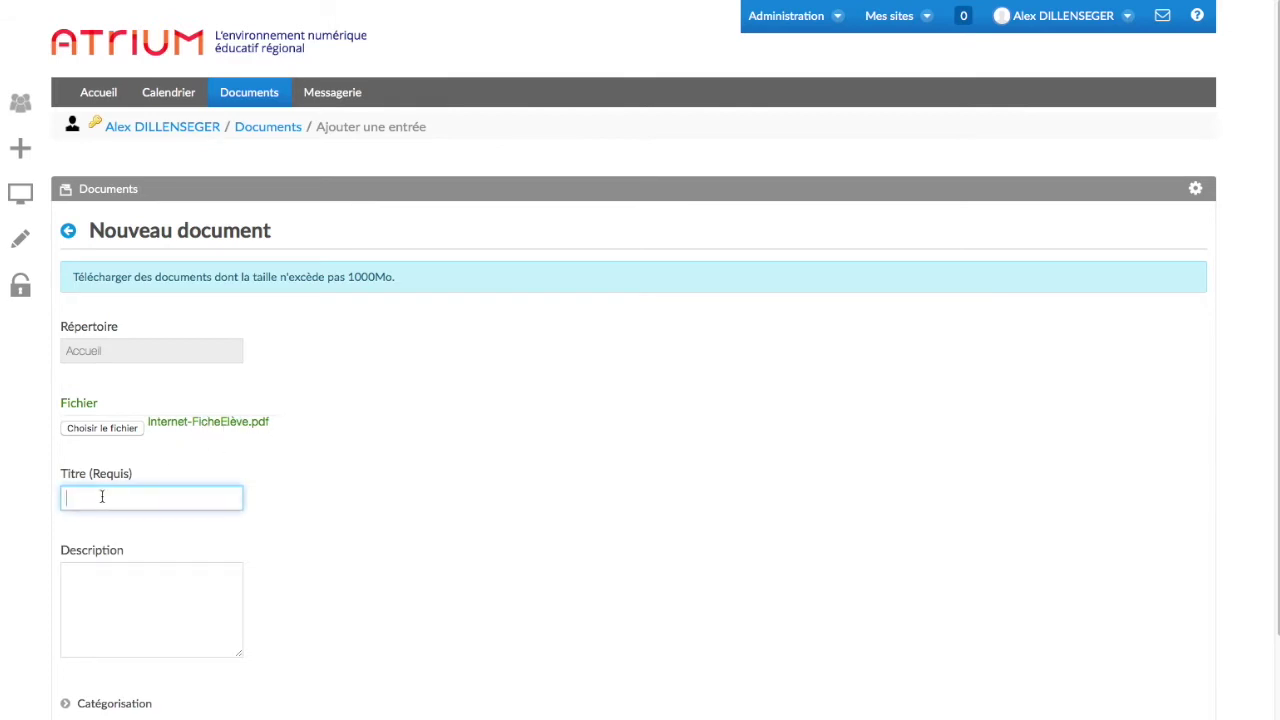
type("Fiche de cours")
left_click(88, 580)
type("Chapitre 1 :")
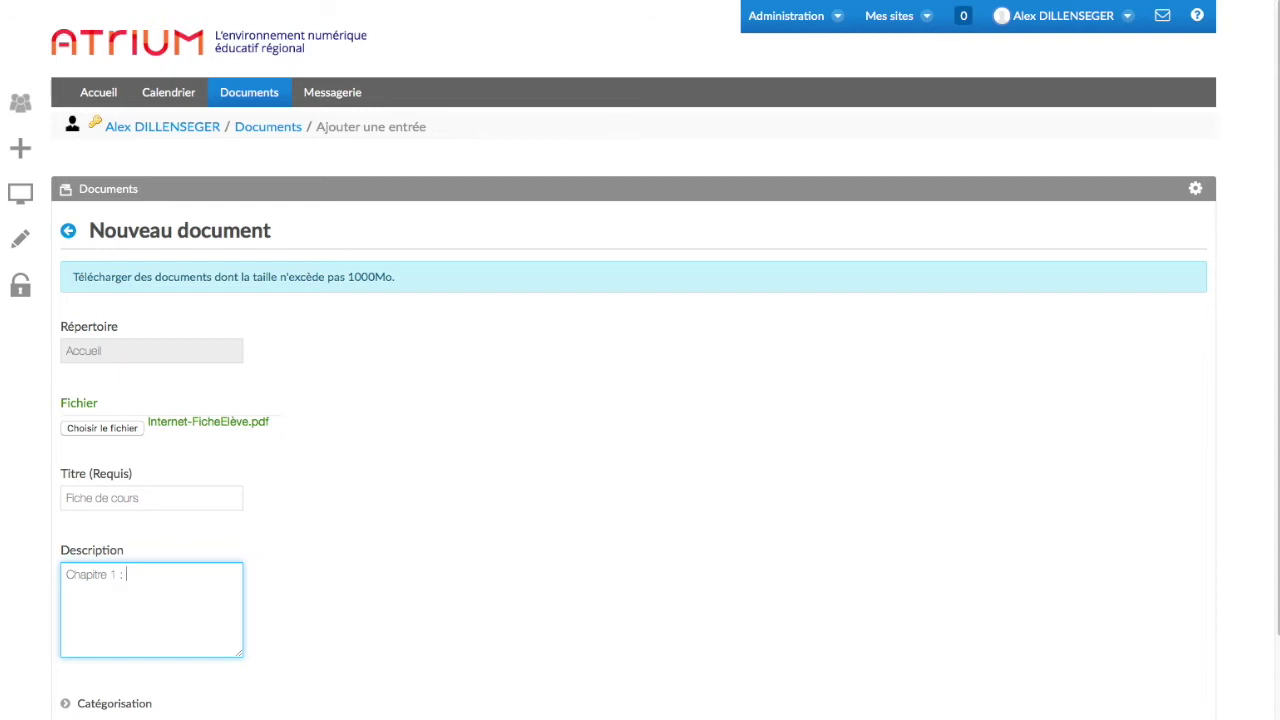
type(" Internet")
scroll(207, 568, "down", 4)
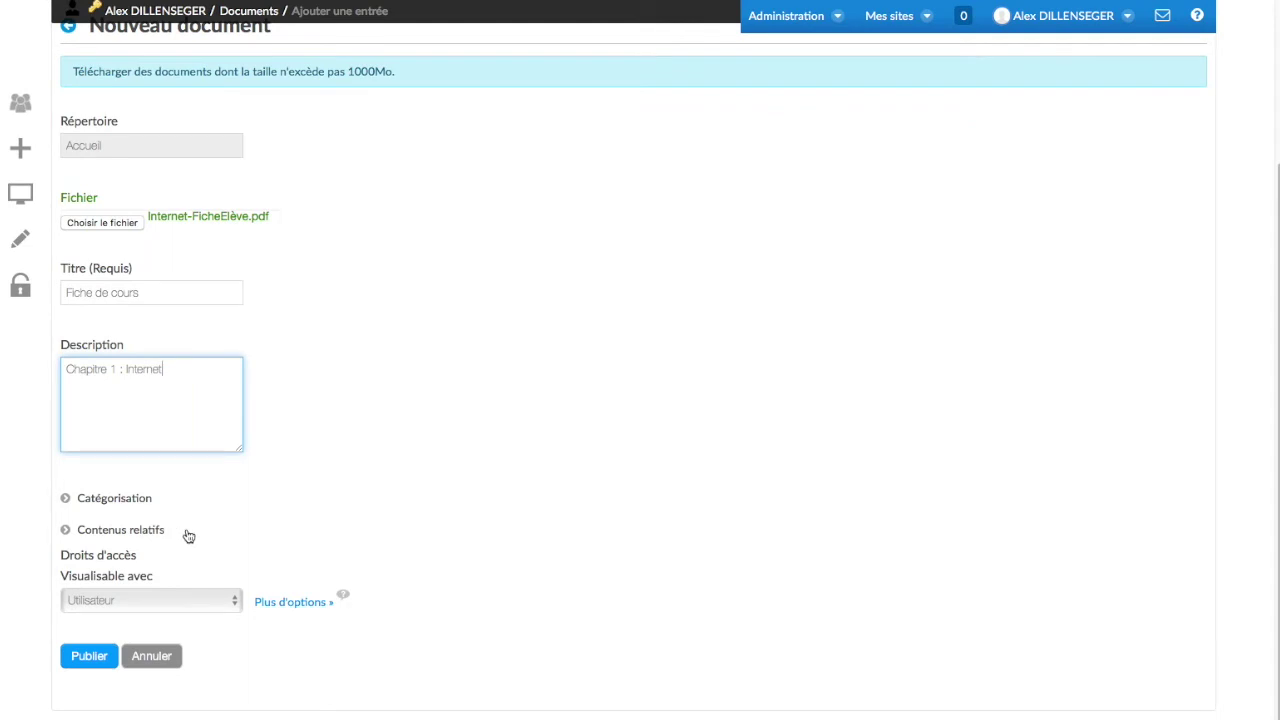
left_click(88, 657)
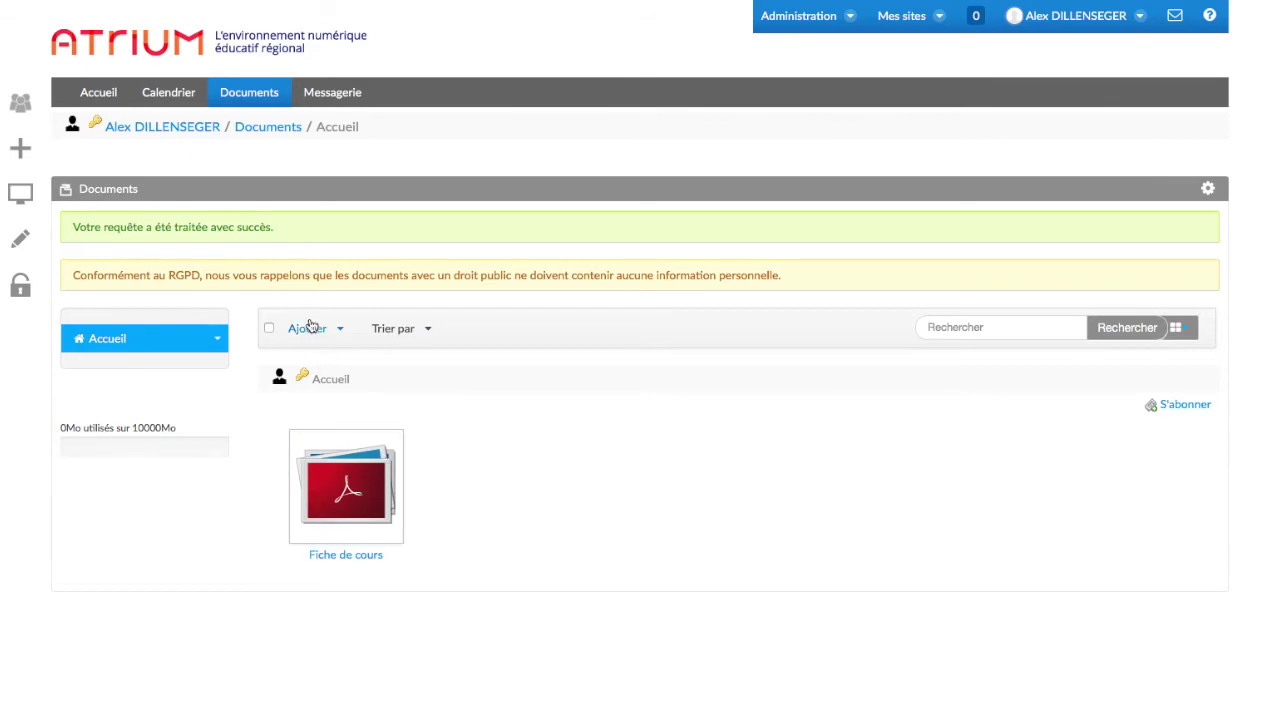
View the published Fiche de cours PDF and close it again
left_click(345, 485)
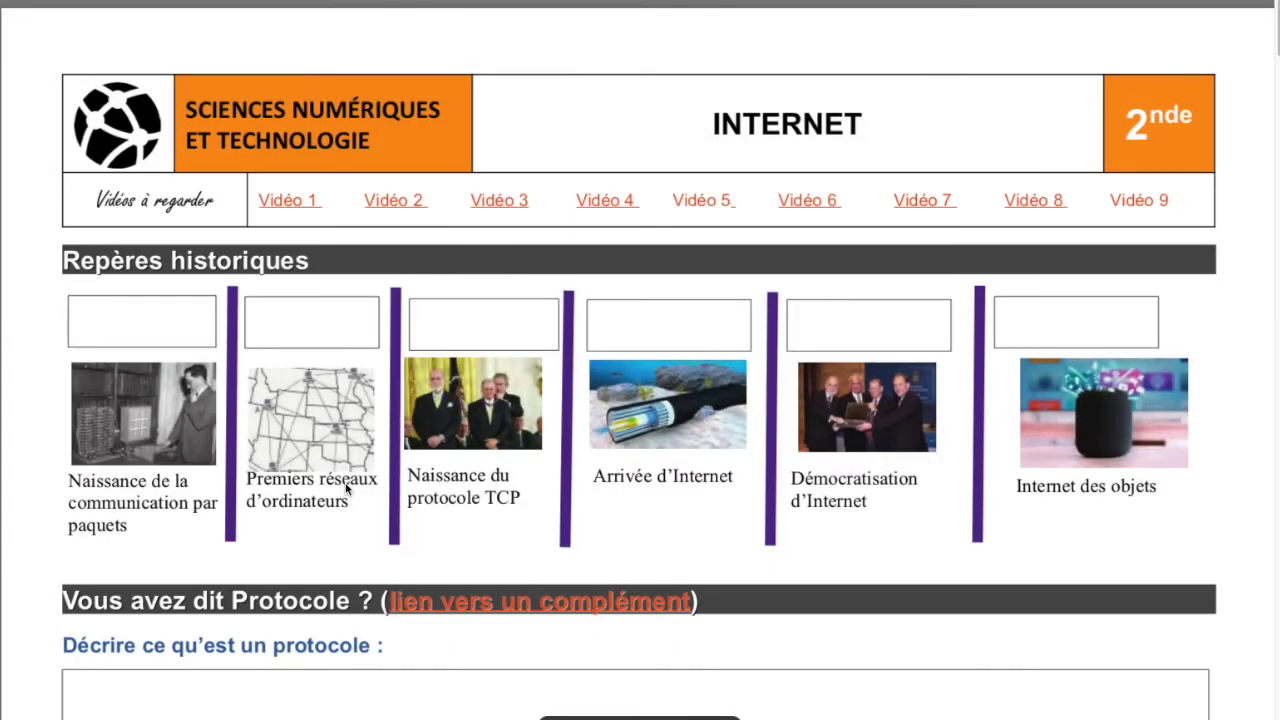
scroll(360, 480, "down", 5)
scroll(362, 477, "up", 5)
key("super+w")
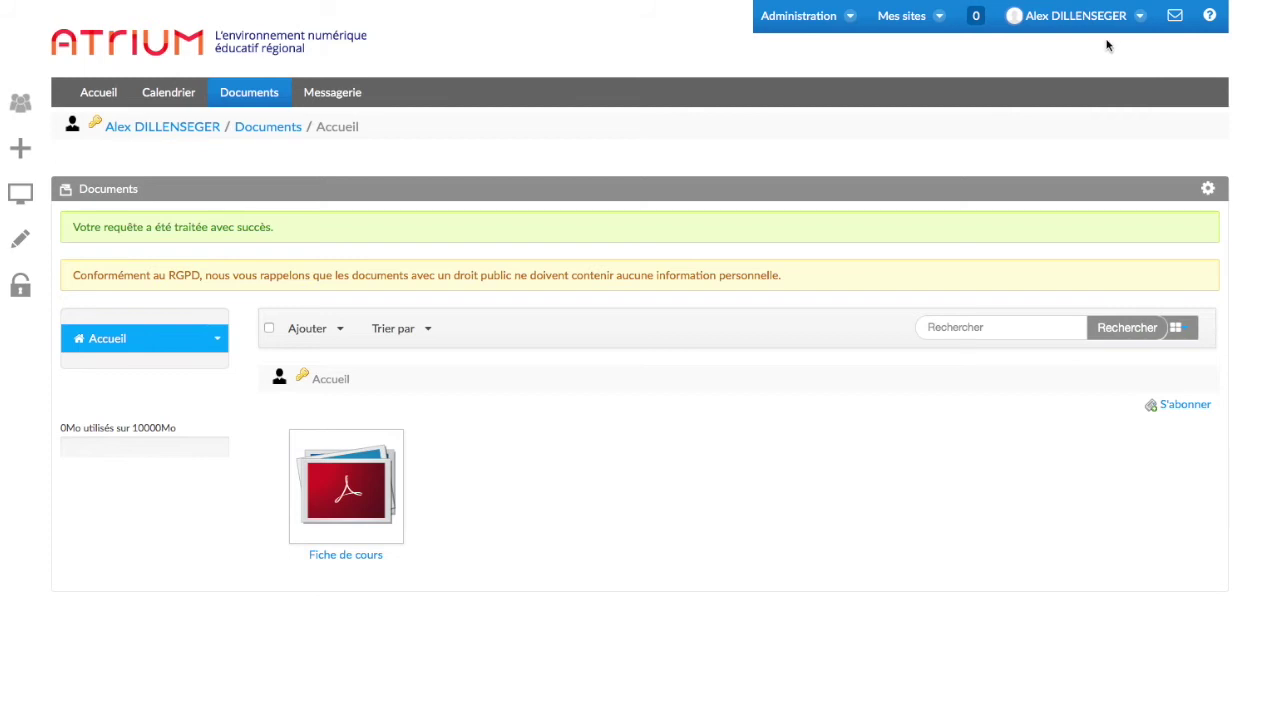
Close the current session and sign back in with the saved account's username and password
left_click(1141, 18)
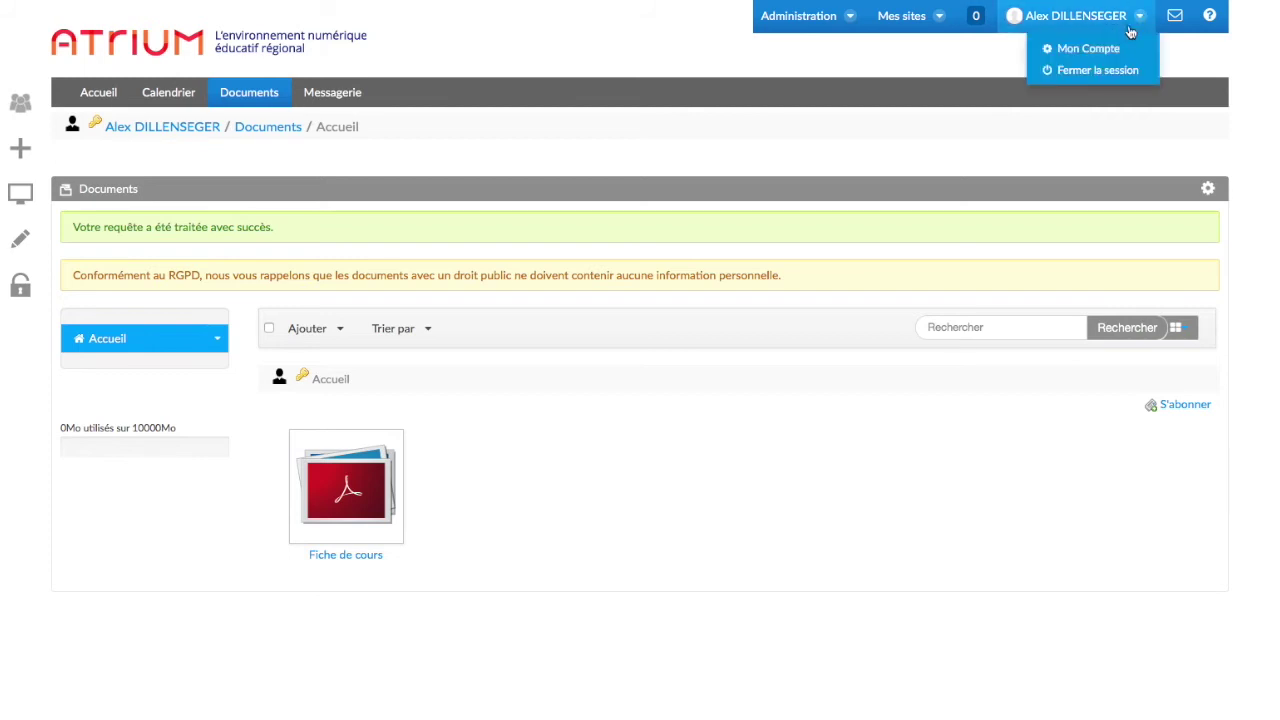
left_click(1072, 70)
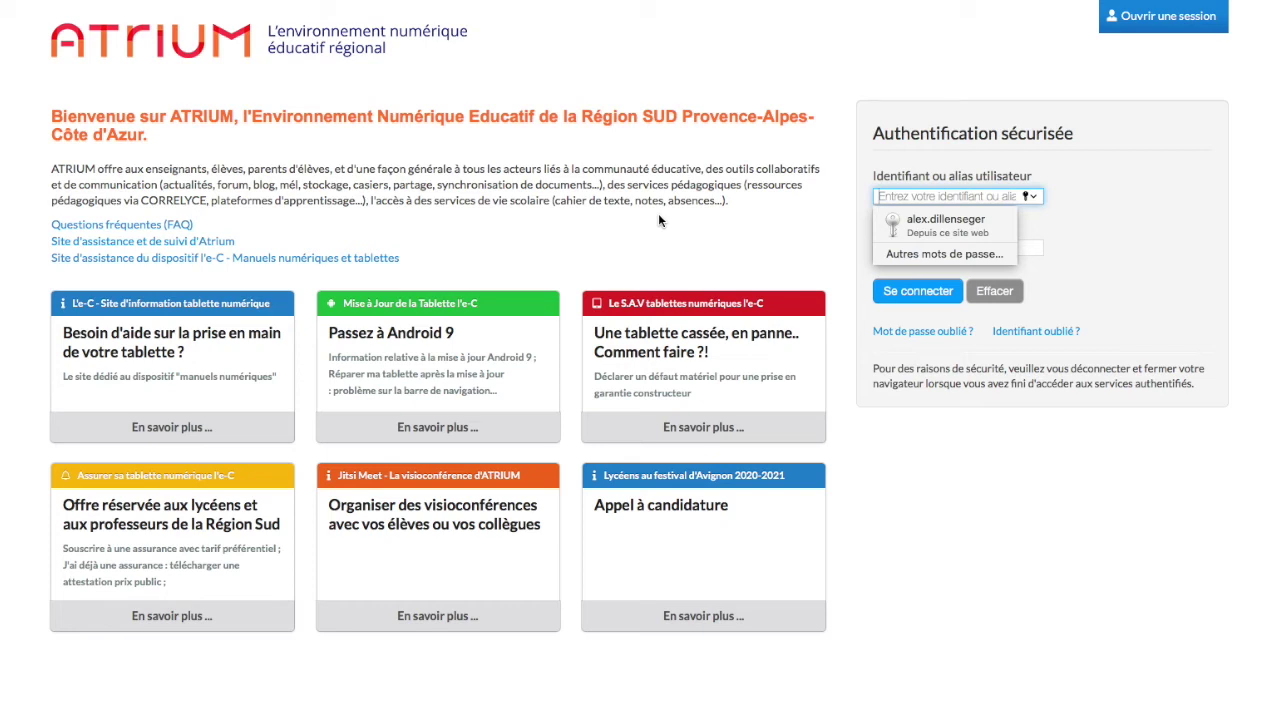
left_click(922, 222)
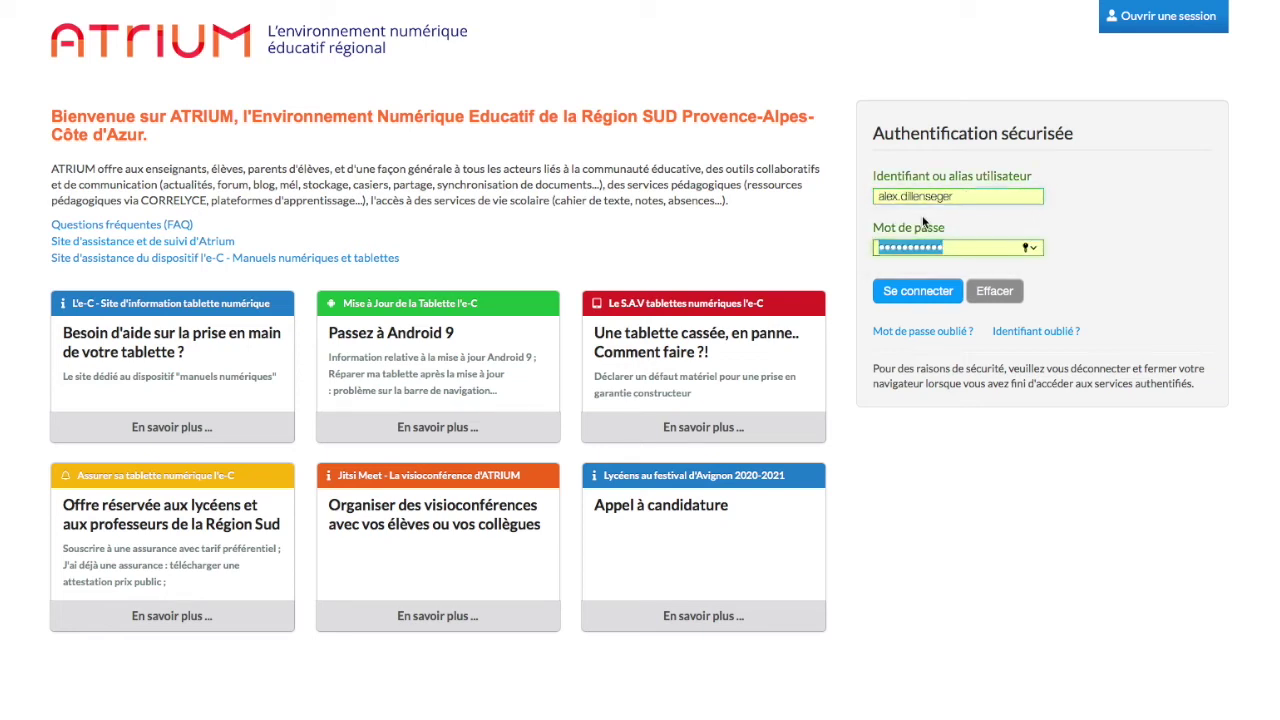
left_click(916, 292)
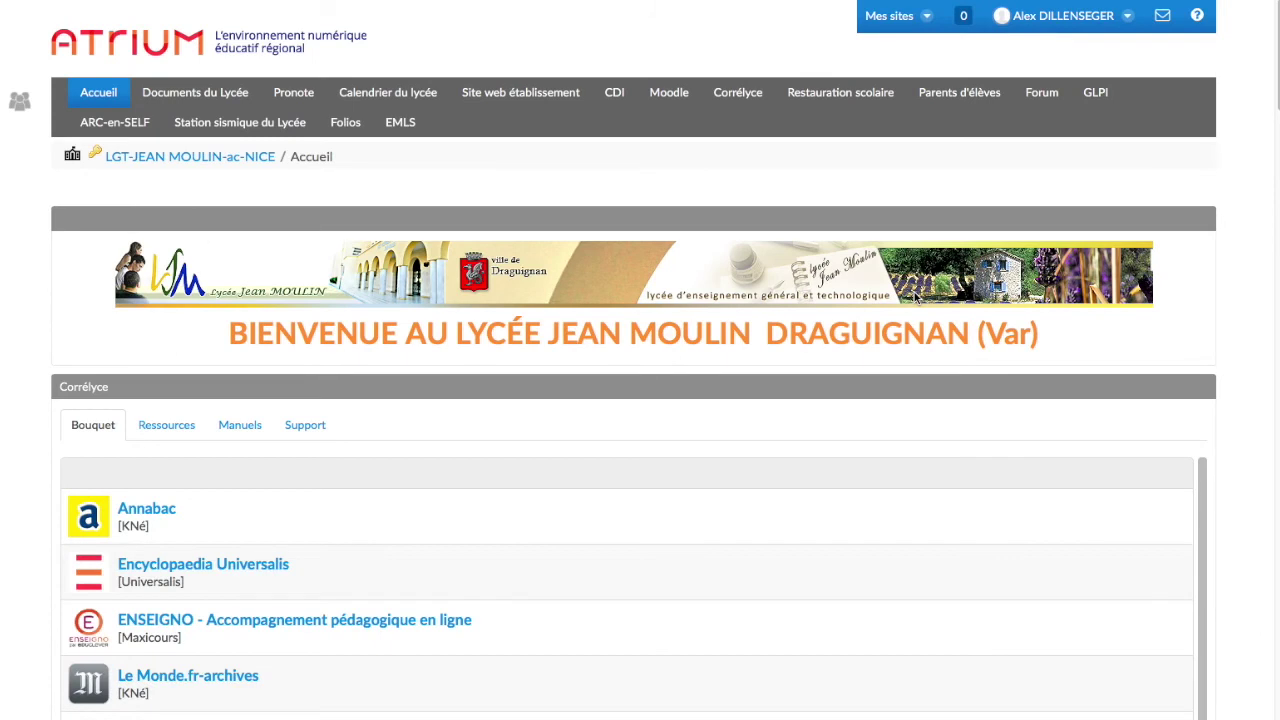
Return to the Documents page of Mon espace and check that the stored Fiche de cours PDF opens
left_click(926, 17)
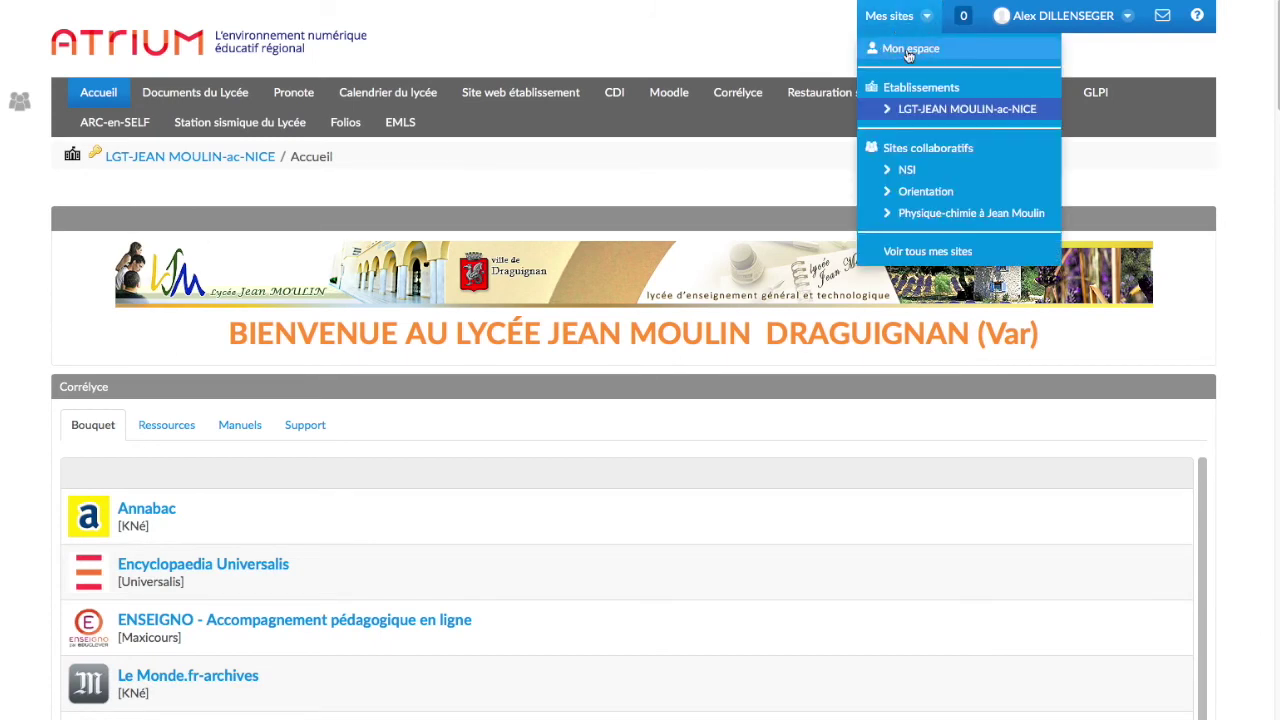
left_click(908, 52)
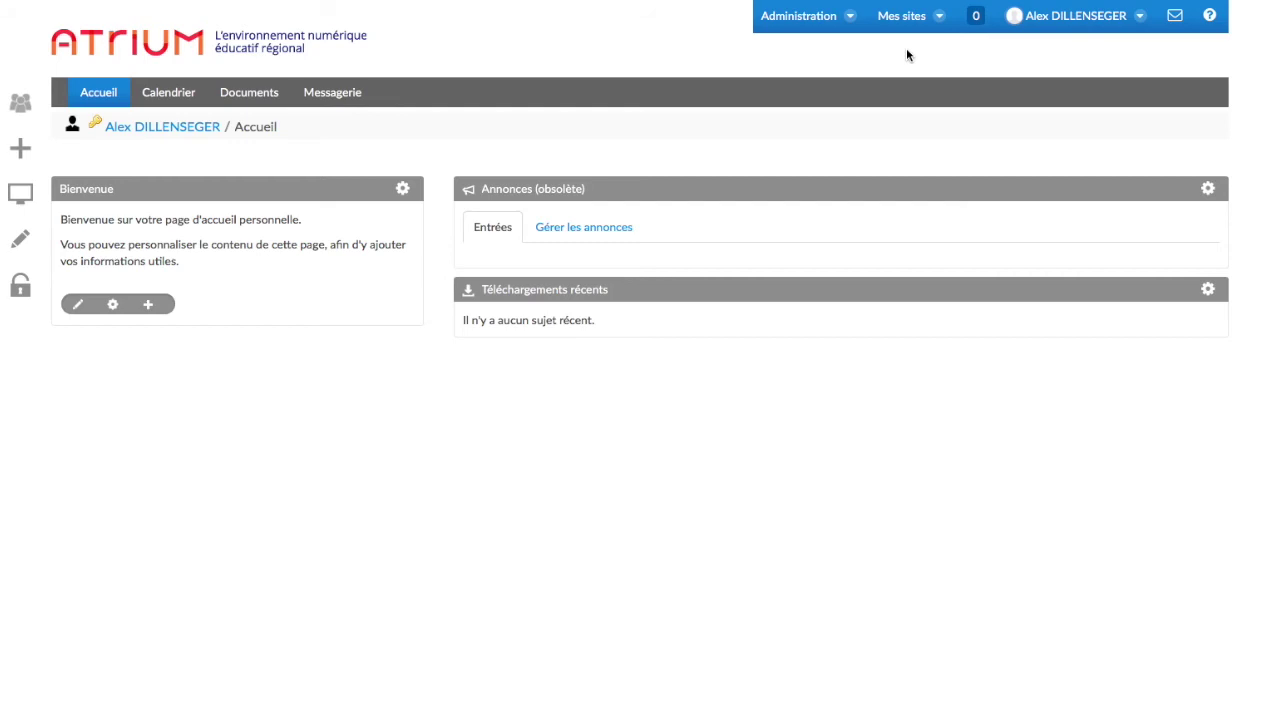
left_click(273, 95)
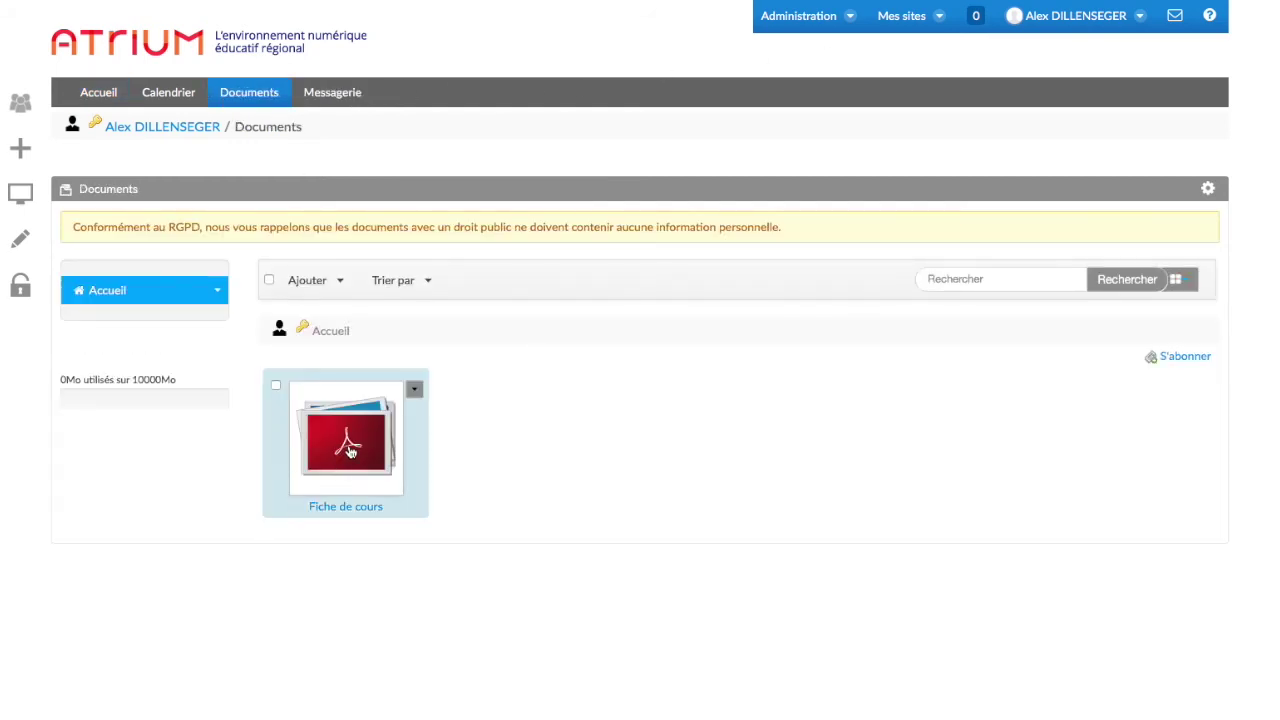
left_click(348, 447)
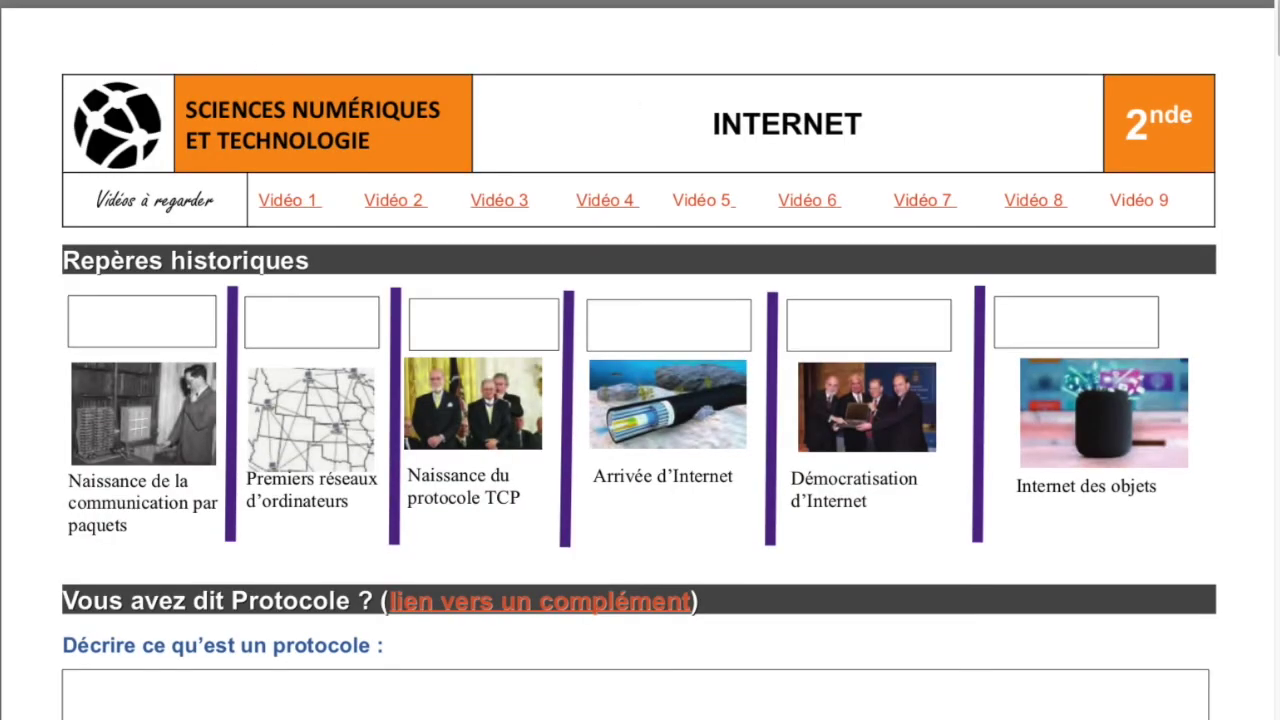
key("ctrl+w")
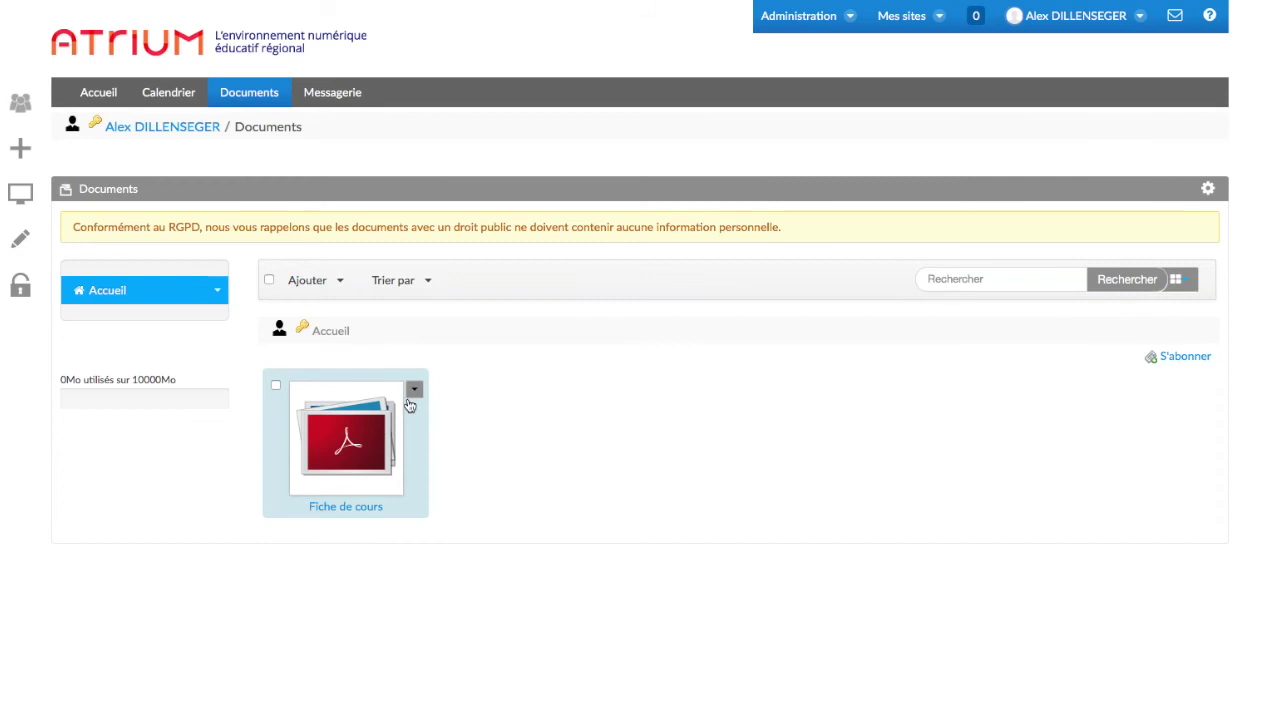
Move the Fiche de cours document to the recycle bin and delete it permanently
left_click(414, 390)
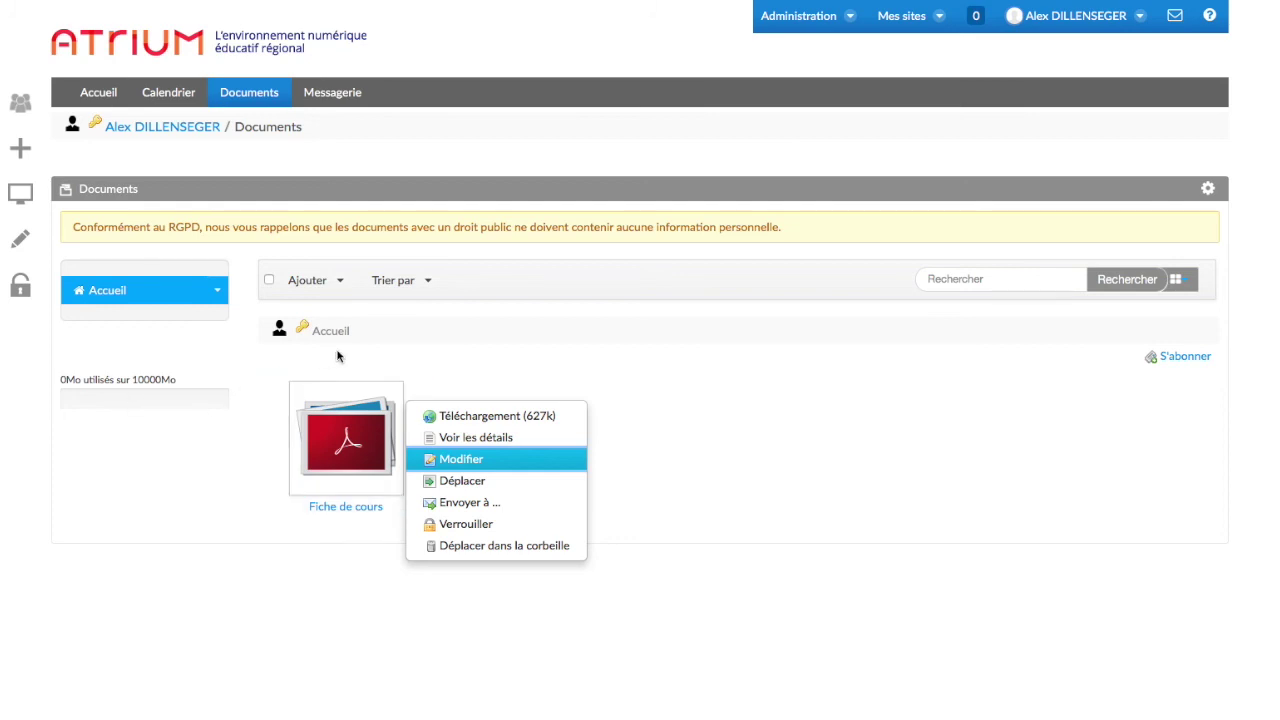
left_click(518, 549)
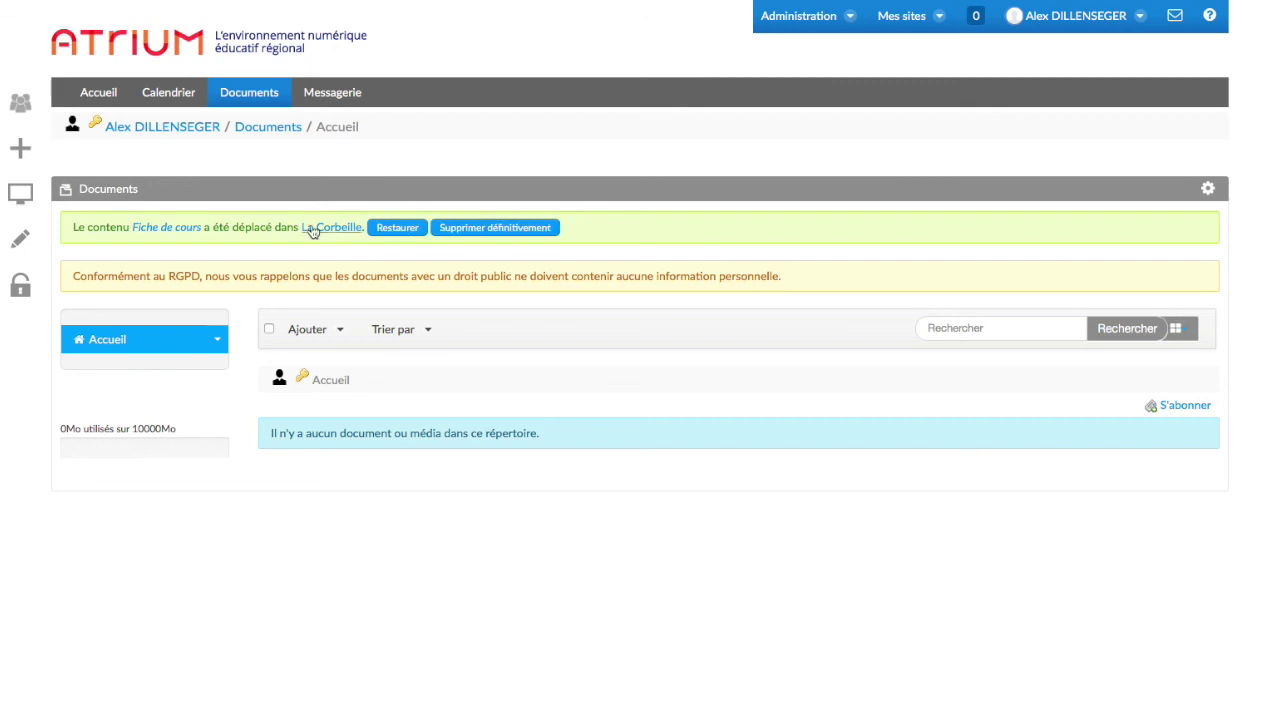
left_click(491, 230)
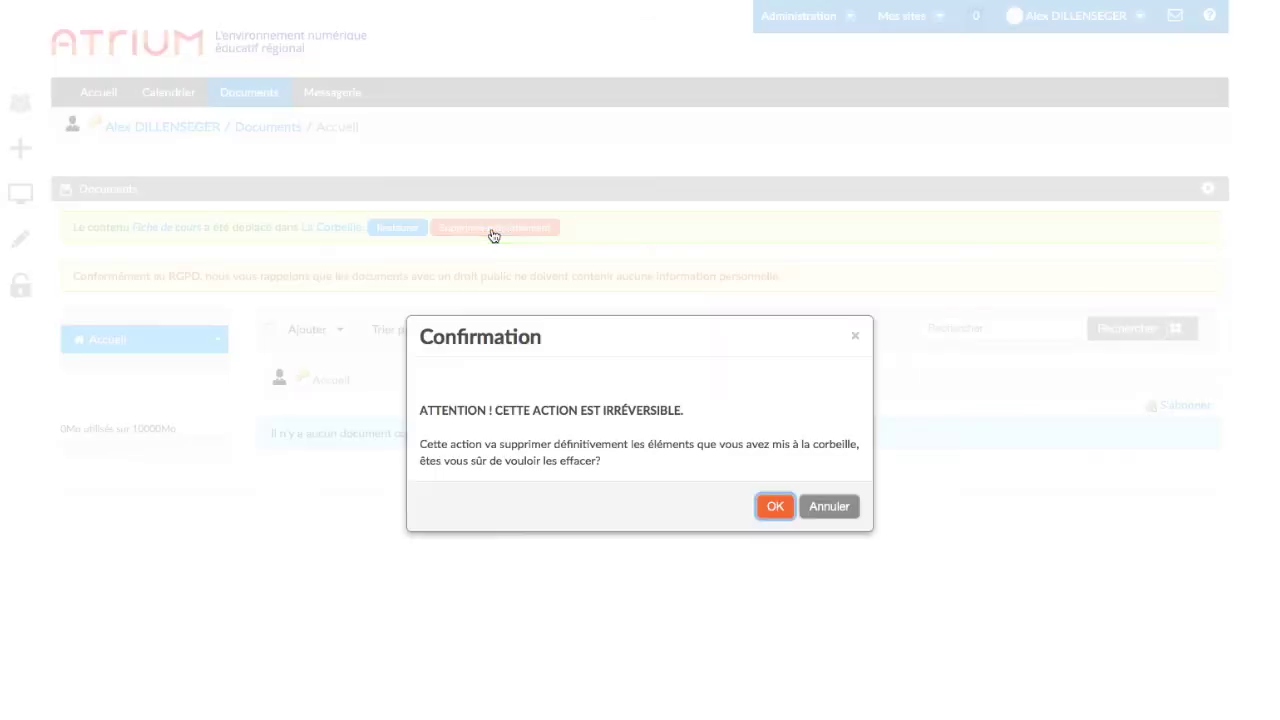
left_click(771, 506)
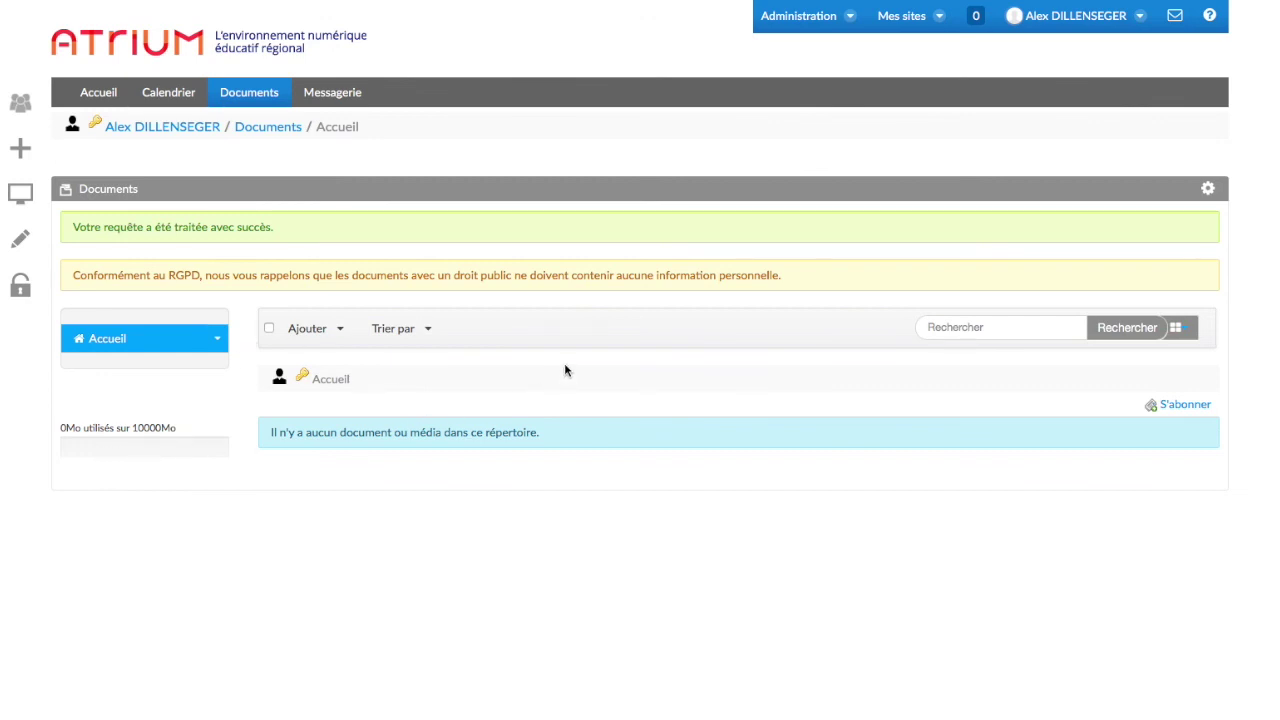
Log out of the ATRIUM account by closing the session
left_click(1141, 21)
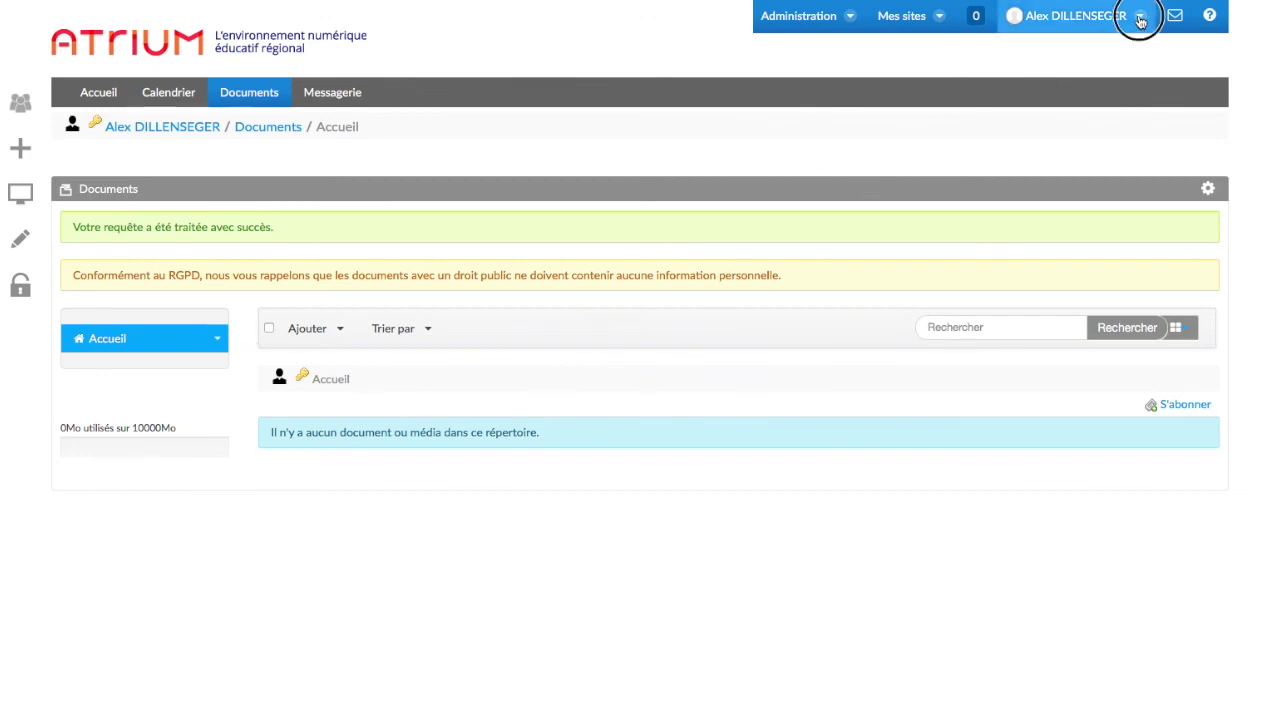
left_click(1080, 72)
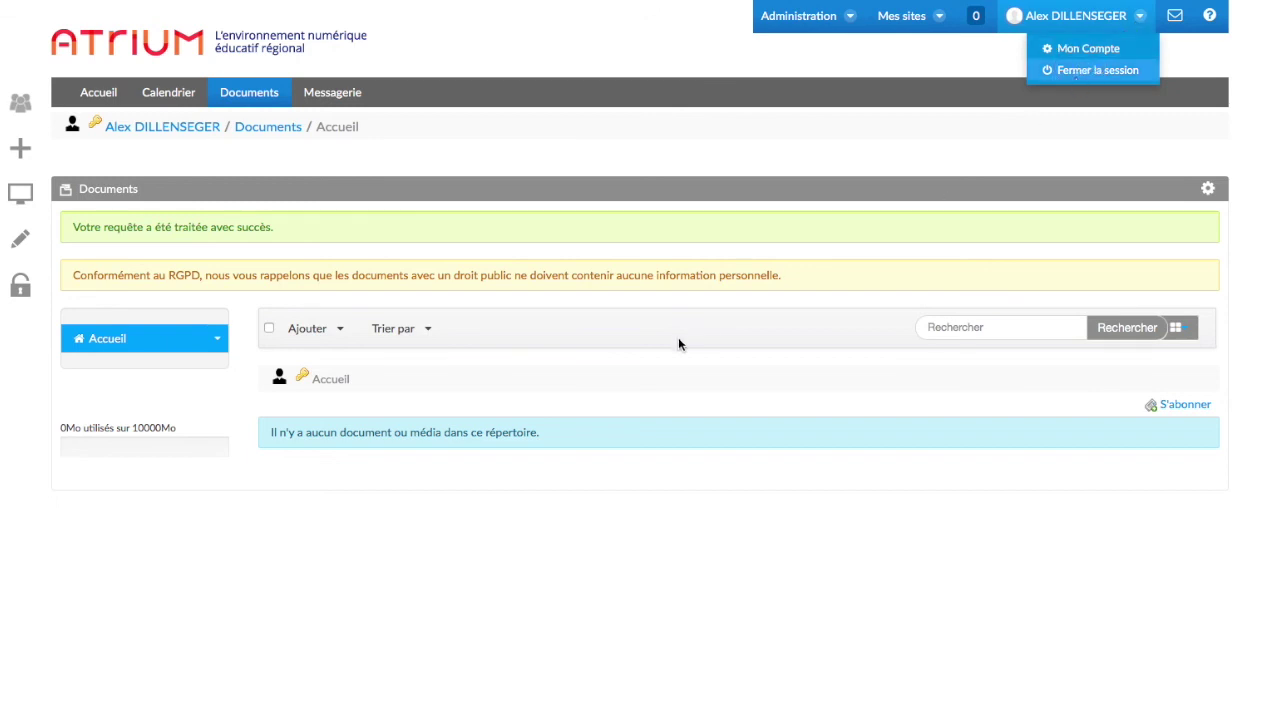